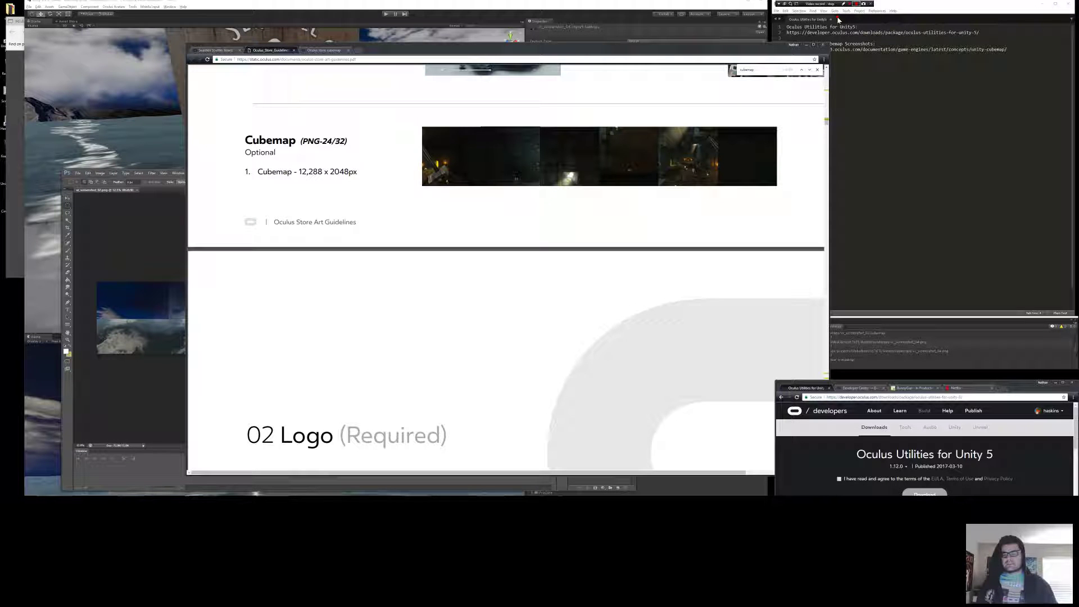
# - Highlight the 'Cubemap - 12,288 x 2048px' guideline line, then raise the Oculus Utilities download page
pyautogui.moveTo(356, 172); pyautogui.dragTo(258, 172)
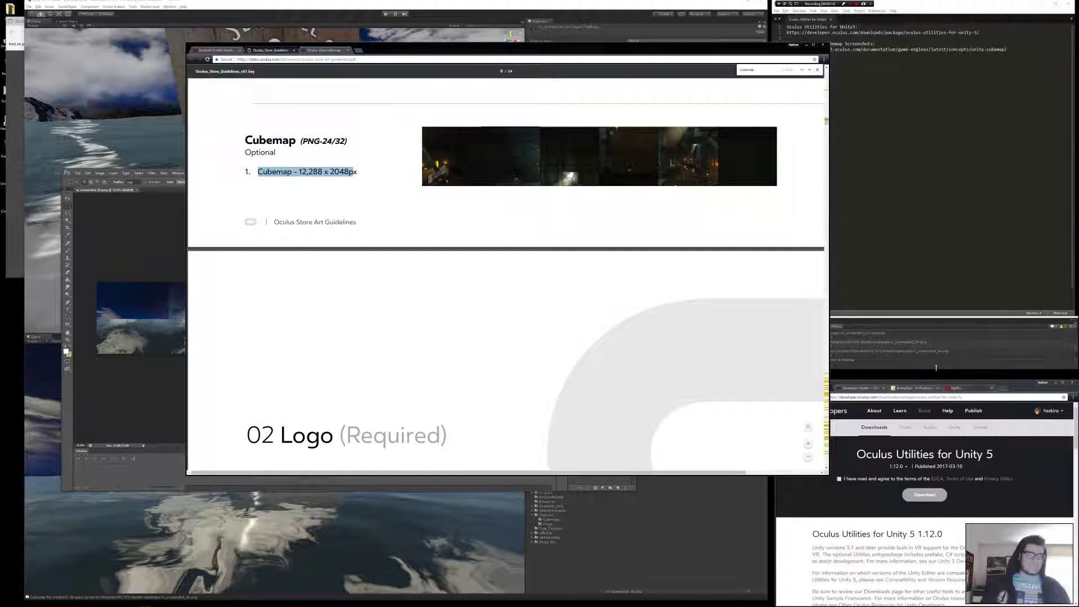
pyautogui.click(984, 497)
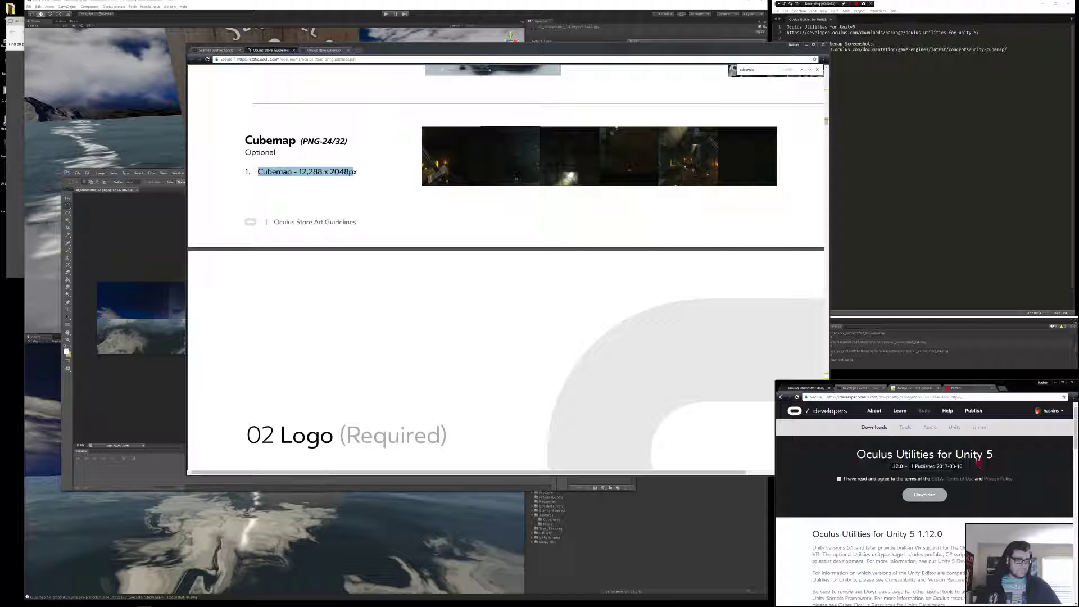
# - Switch to the Cubemap Screenshots documentation and scroll down to its Basic Usage section
pyautogui.click(858, 389)
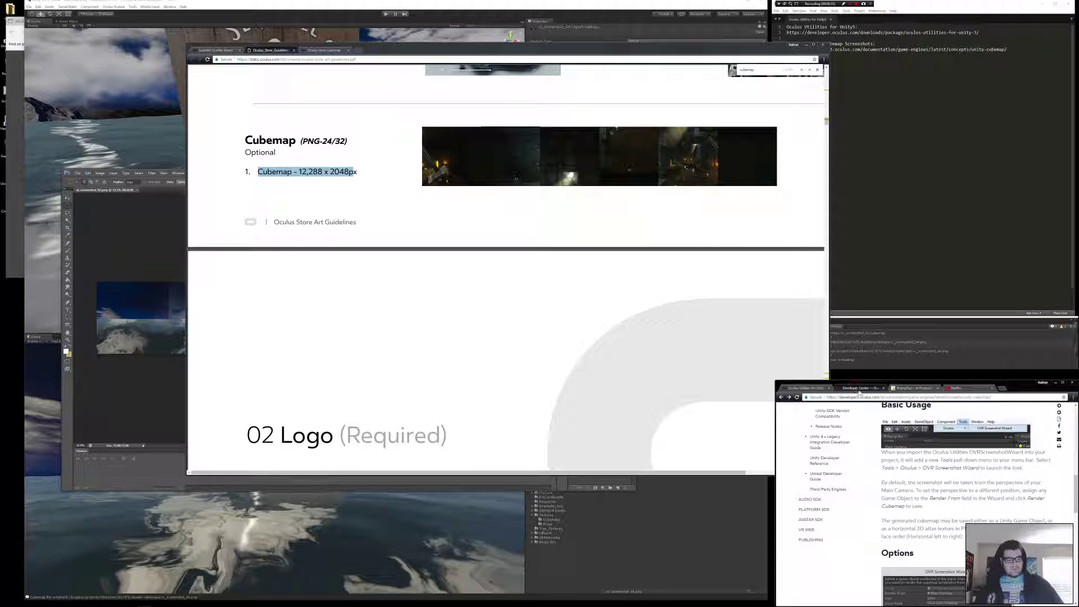
pyautogui.scroll(10, 930, 451)
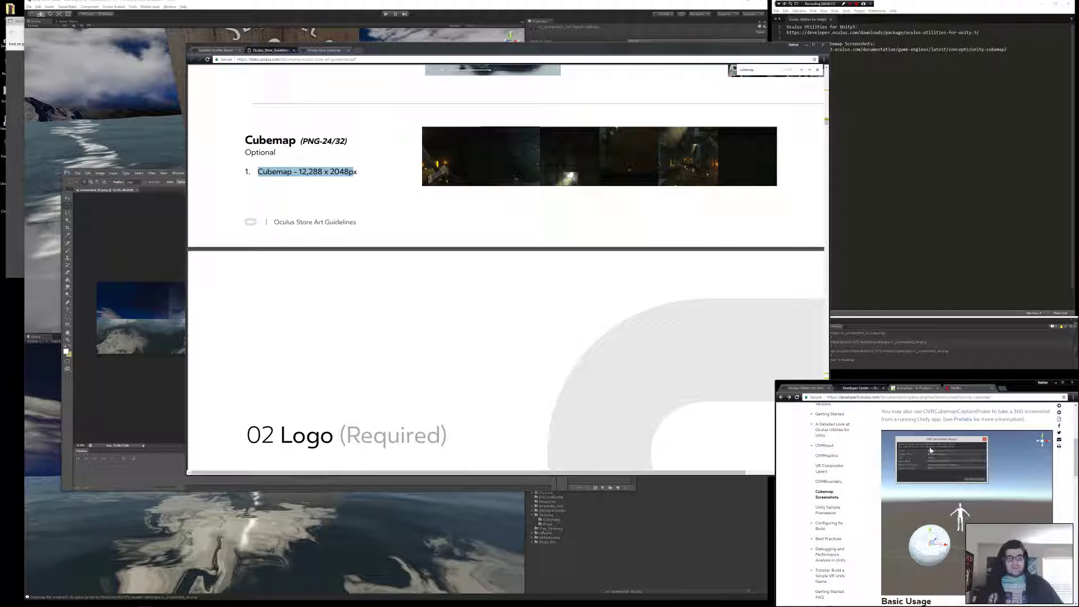
pyautogui.moveTo(888, 474); pyautogui.dragTo(1003, 474)
pyautogui.scroll(-3, 970, 488)
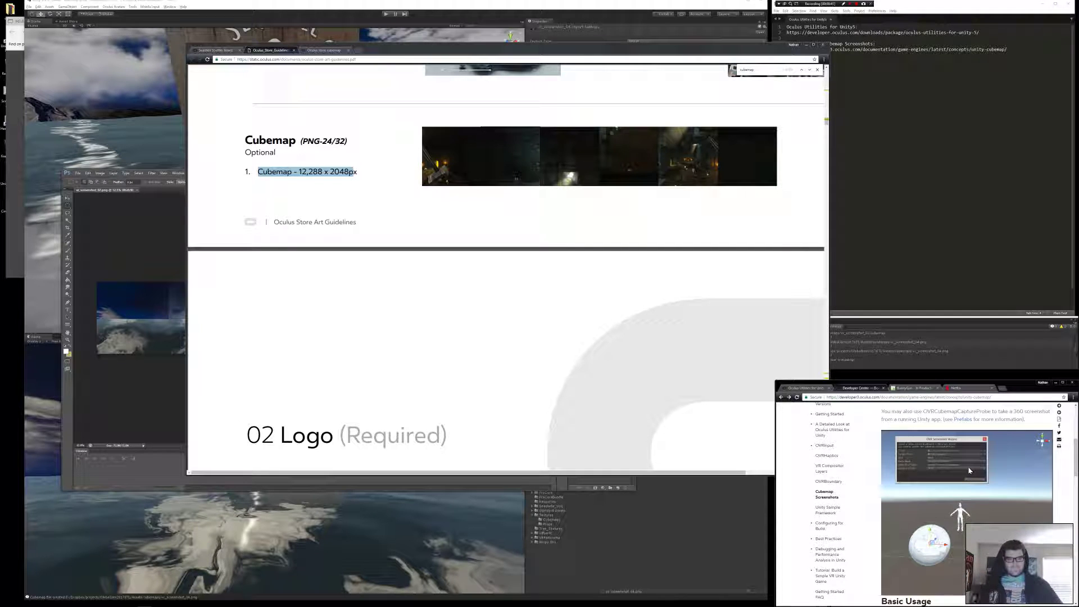
pyautogui.scroll(-2, 970, 469)
pyautogui.scroll(3, 971, 469)
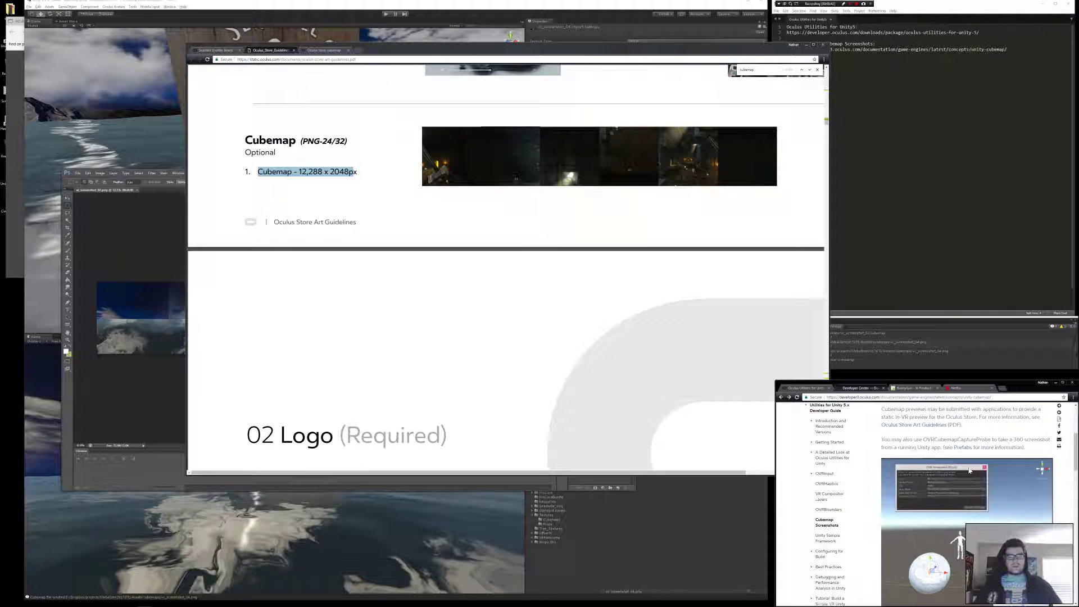
pyautogui.scroll(-5, 969, 470)
pyautogui.scroll(-1, 969, 470)
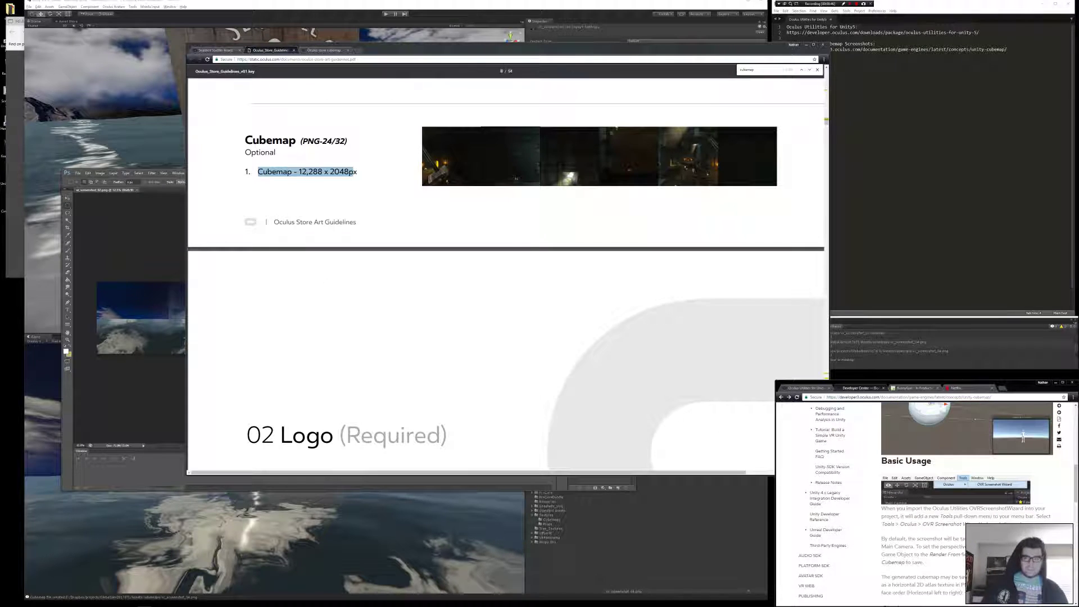
# - Bring Unity forward and launch Tools > Oculus > OVR Screenshot Wizard
pyautogui.click(320, 23)
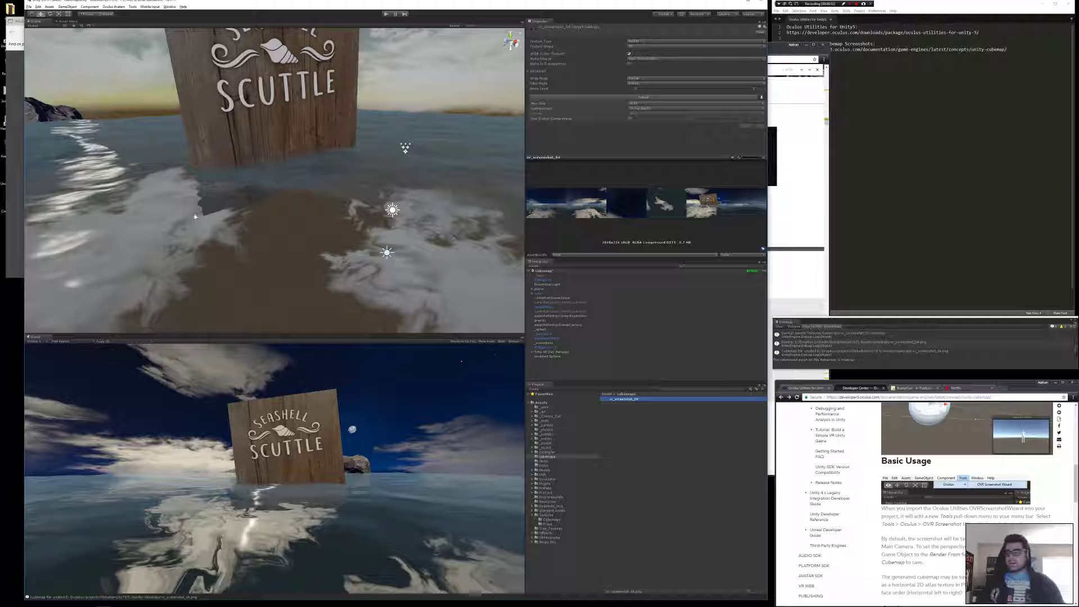
pyautogui.click(131, 7)
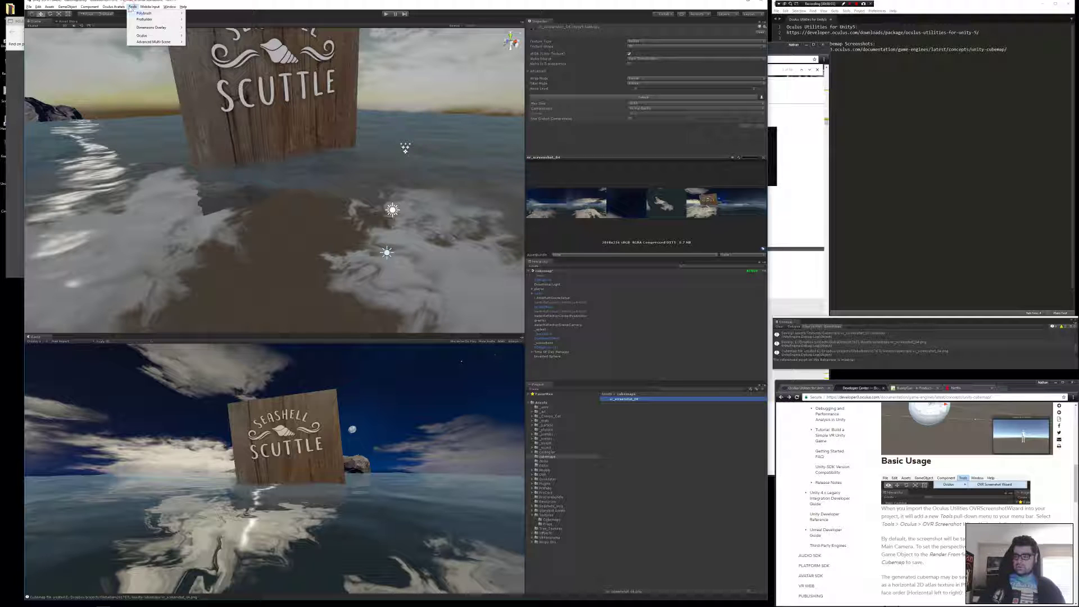
pyautogui.moveTo(166, 37)
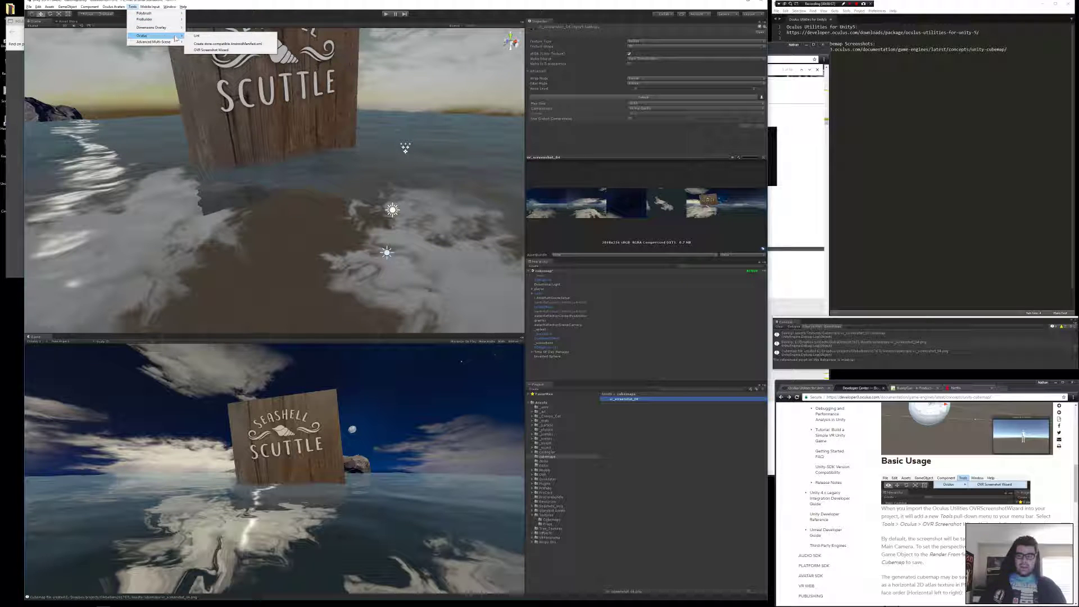
pyautogui.click(212, 52)
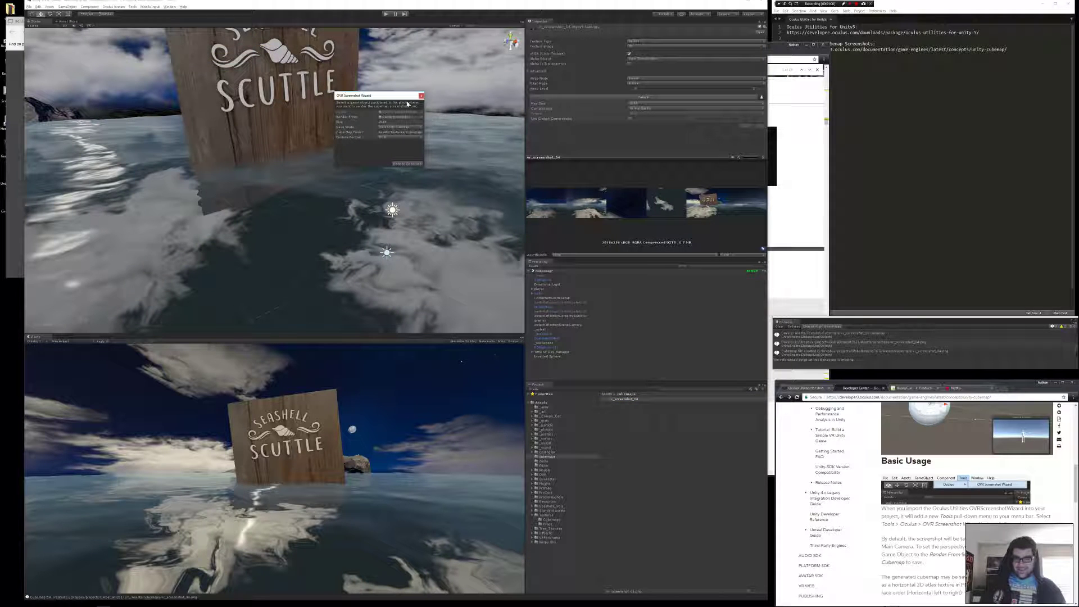
# - Confirm the wizard's cubemap Size is 2048 and set Save Mode to Save Cubemap Screenshot
pyautogui.moveTo(398, 97); pyautogui.dragTo(355, 95)
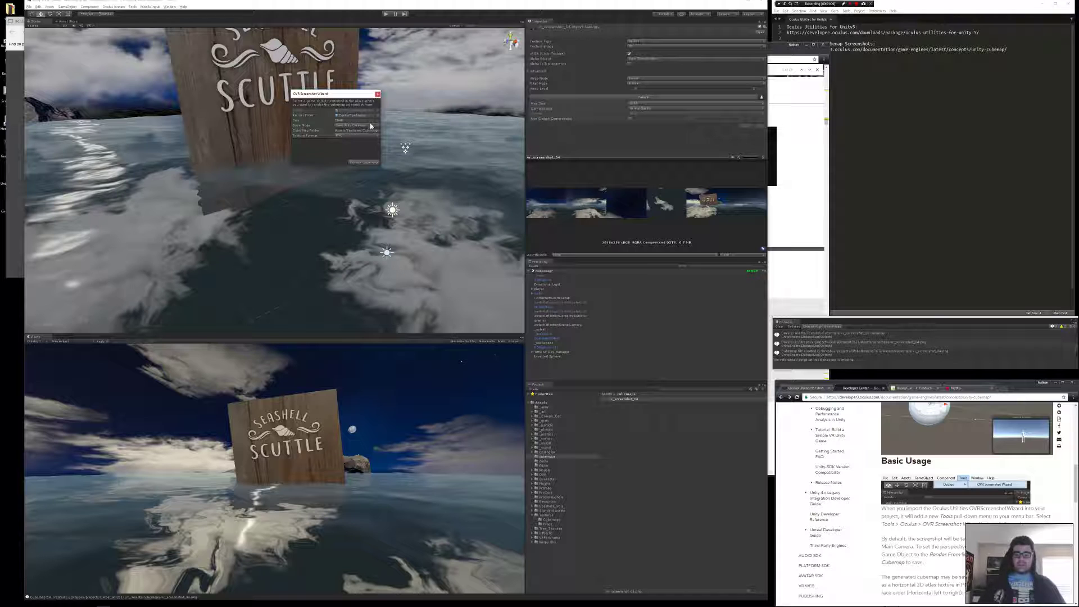
pyautogui.click(364, 119)
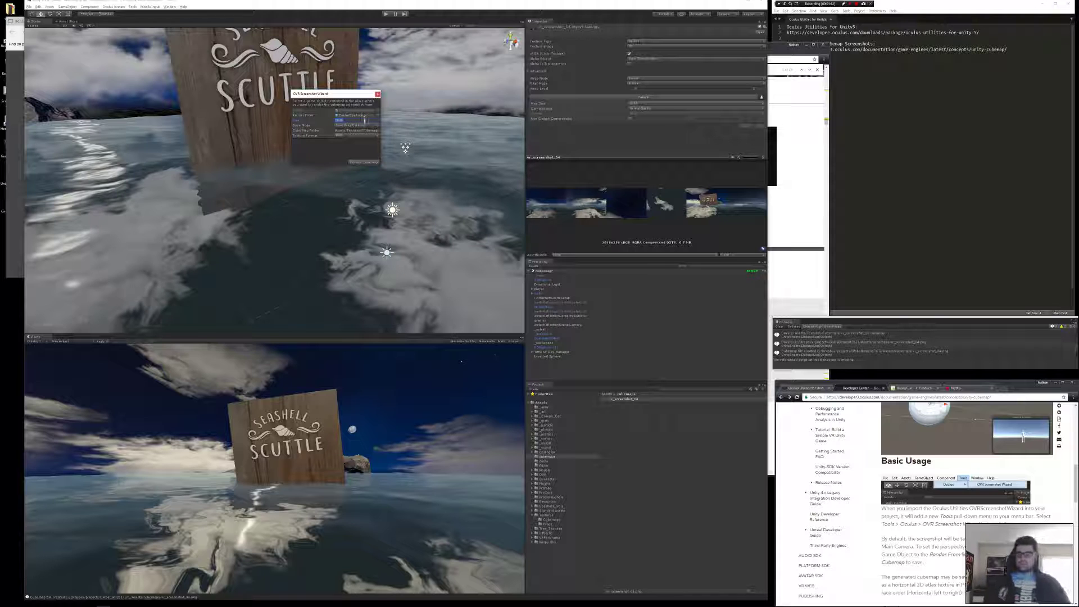
pyautogui.click(364, 126)
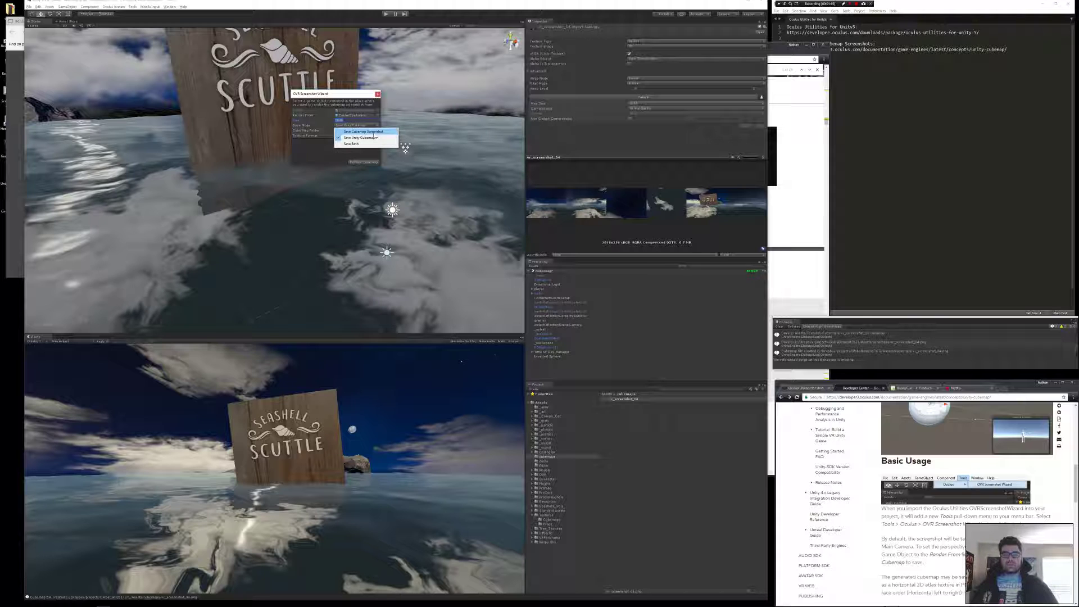
pyautogui.click(373, 131)
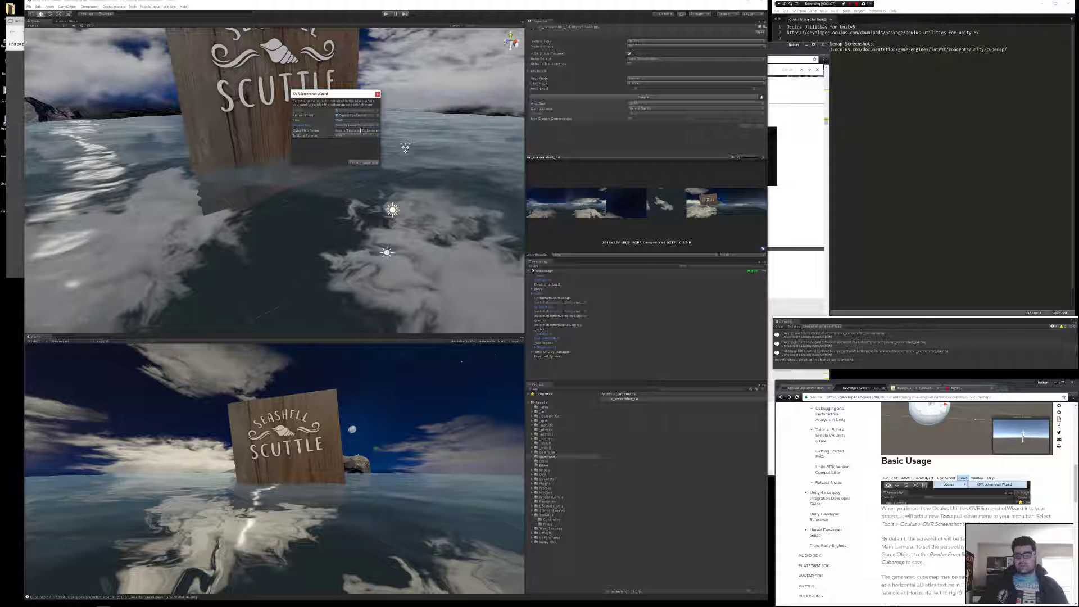
pyautogui.click(365, 126)
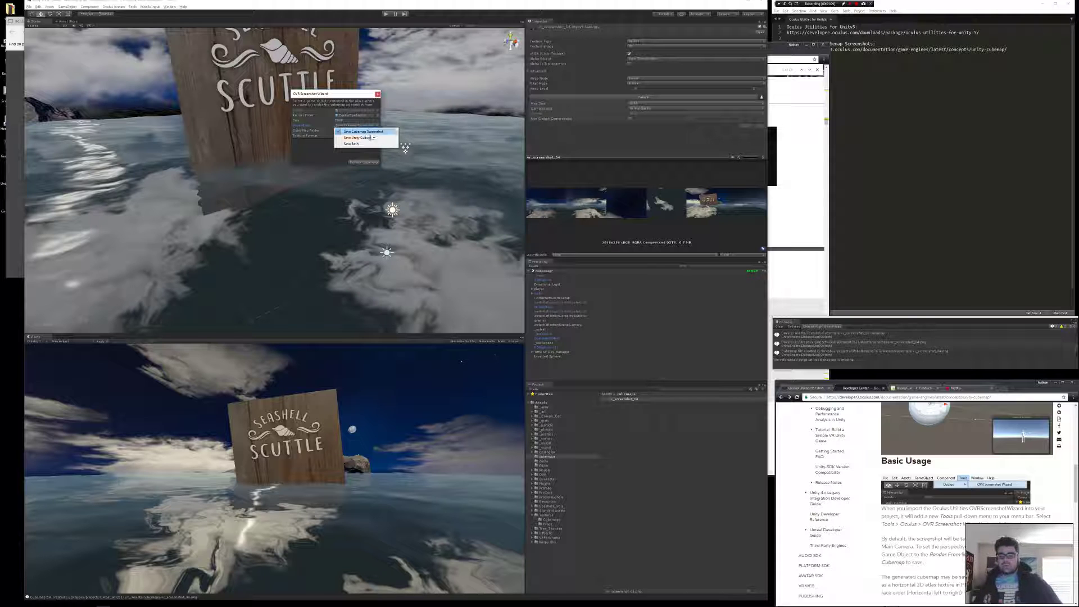
pyautogui.click(369, 133)
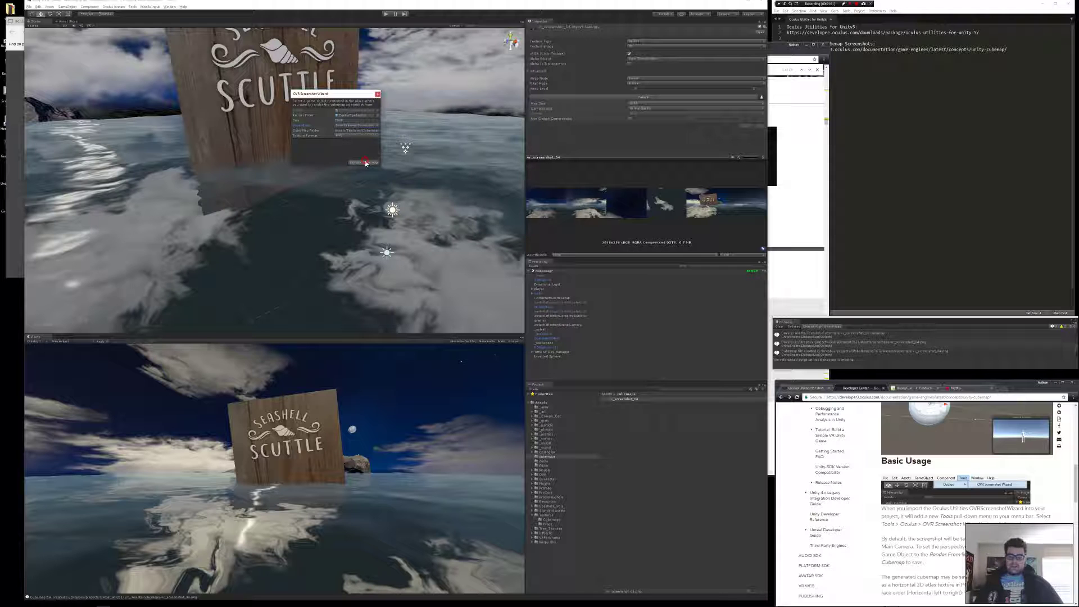
# - Render the cubemap and save it as cubemap2 in the Assets/cubemaps folder
pyautogui.click(366, 163)
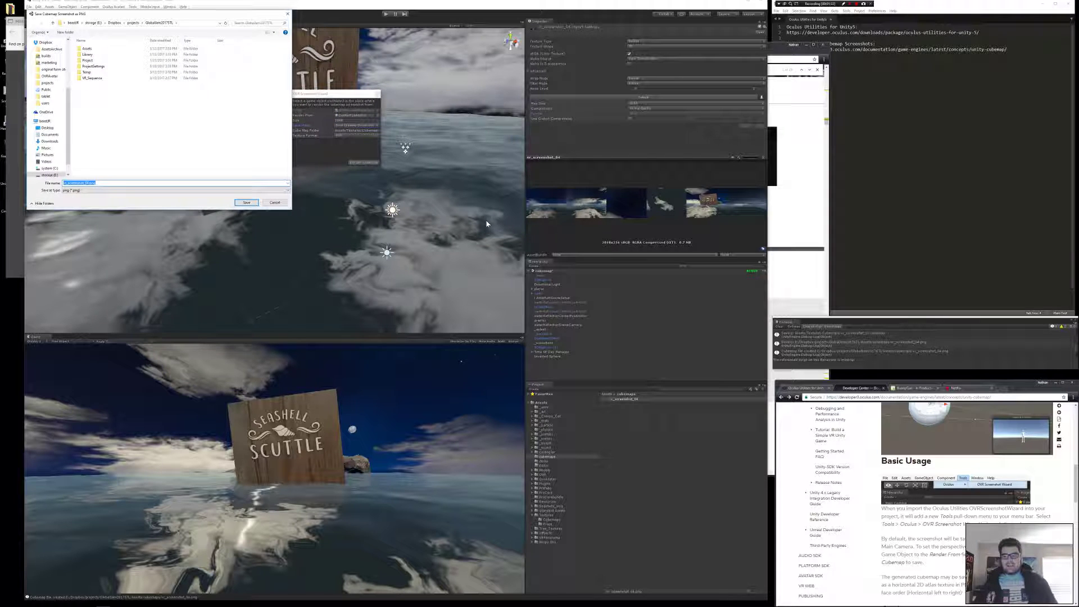
pyautogui.click(95, 49)
pyautogui.doubleClick(94, 49)
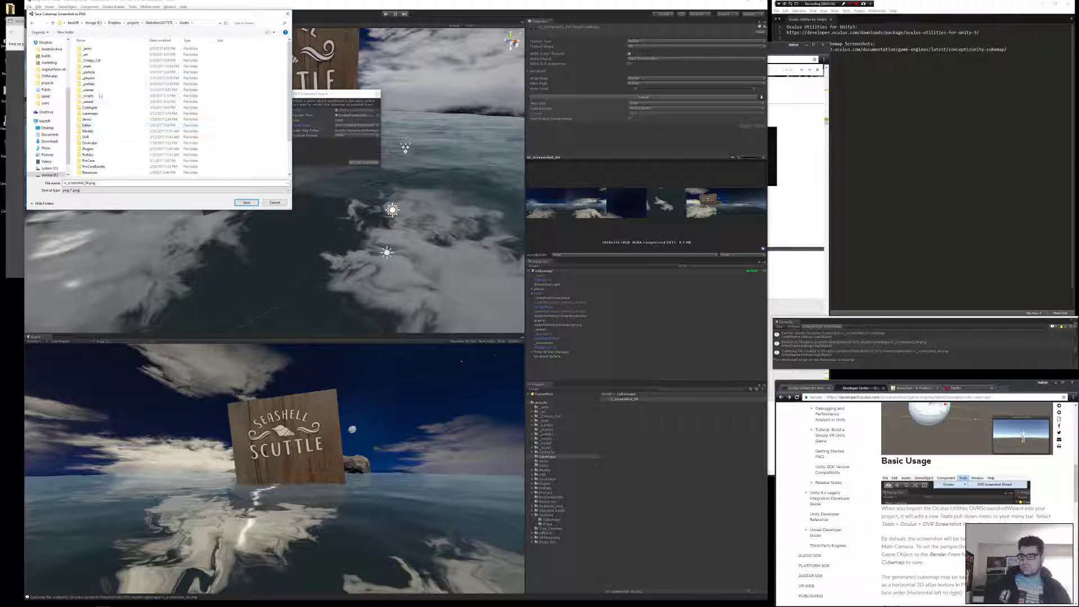
pyautogui.doubleClick(91, 113)
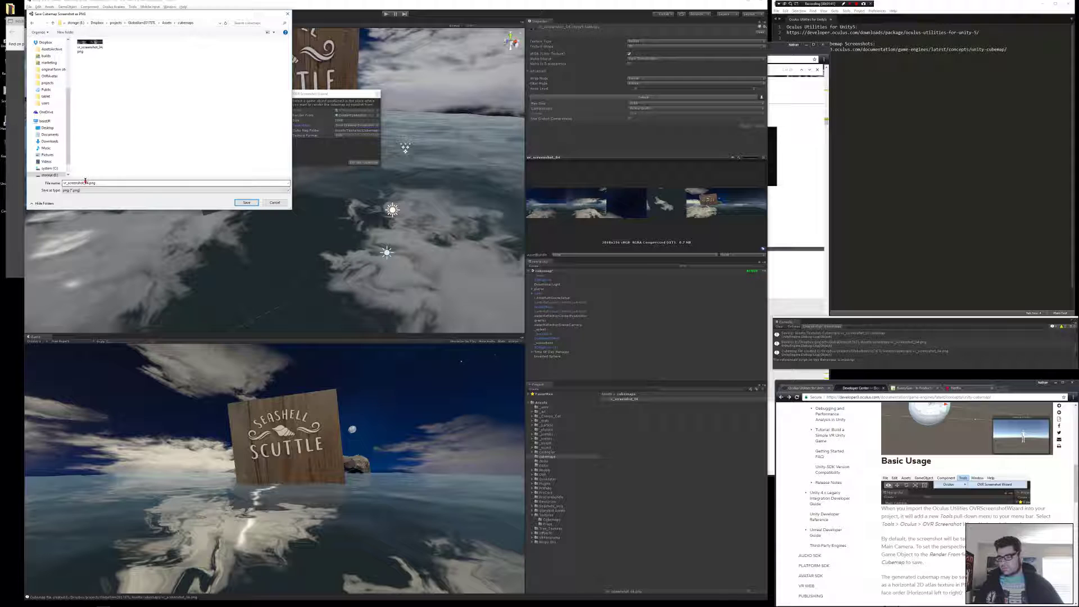
pyautogui.moveTo(66, 183); pyautogui.dragTo(90, 183)
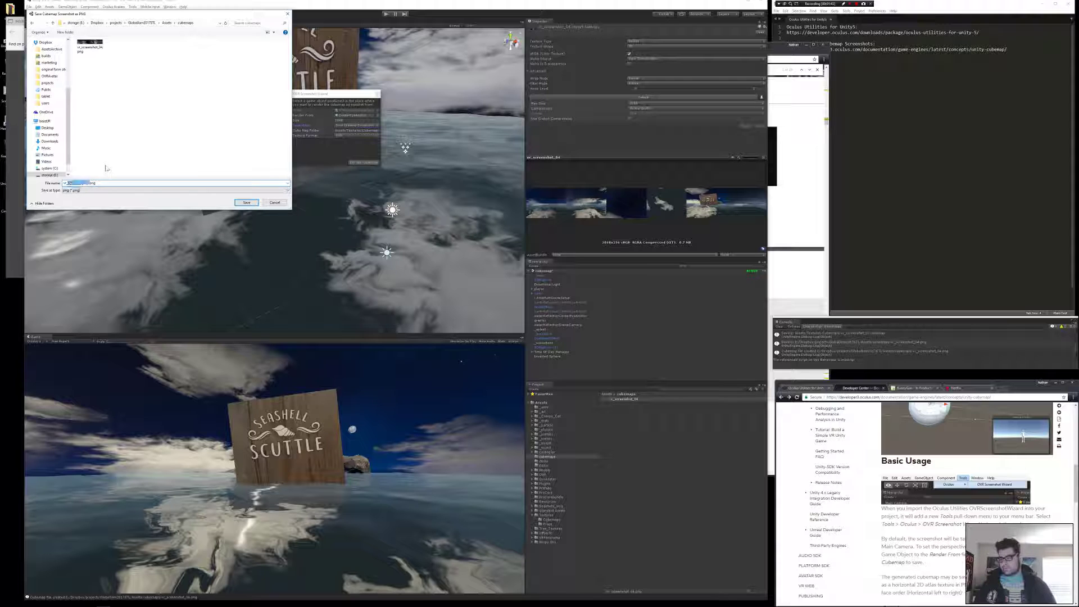
pyautogui.hotkey('shift', 'Home')
pyautogui.write('cubemap2')
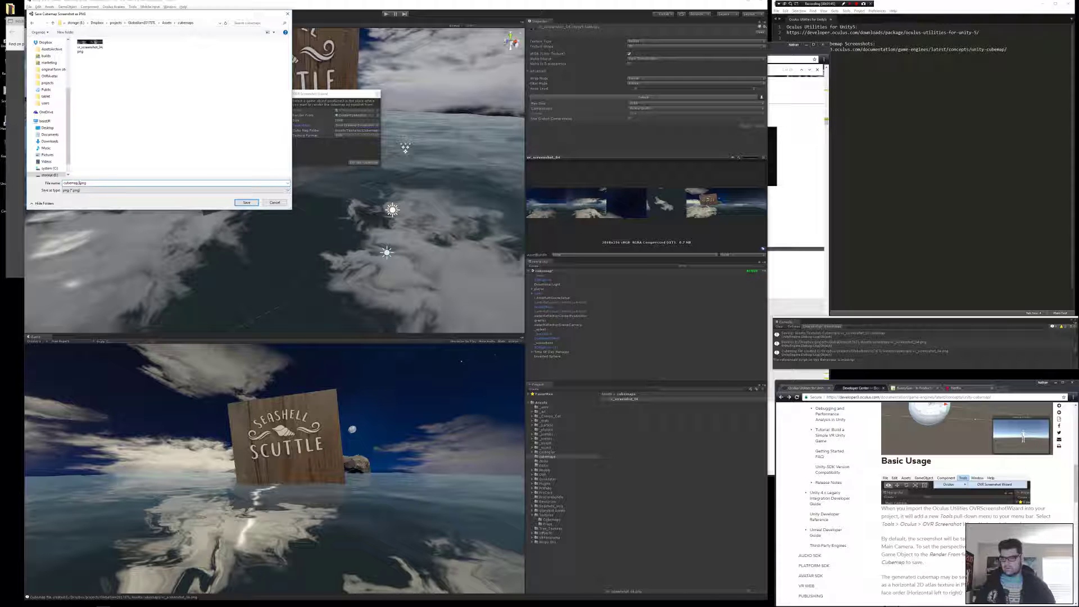
pyautogui.click(246, 203)
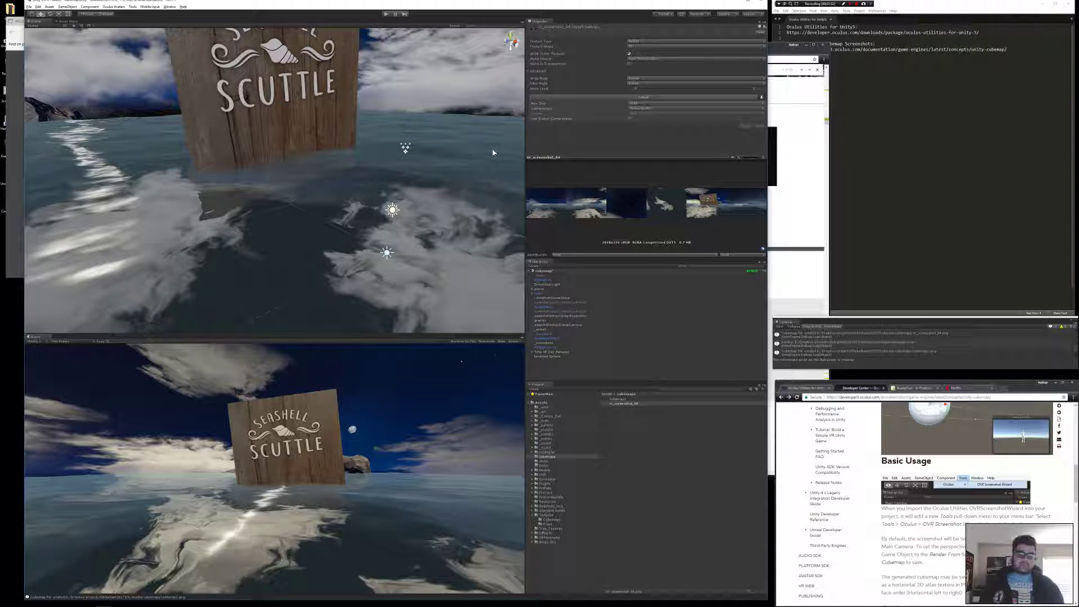
# - Select cubemap2 in the Project panel's cubemaps folder and choose Show in Explorer
pyautogui.click(545, 457)
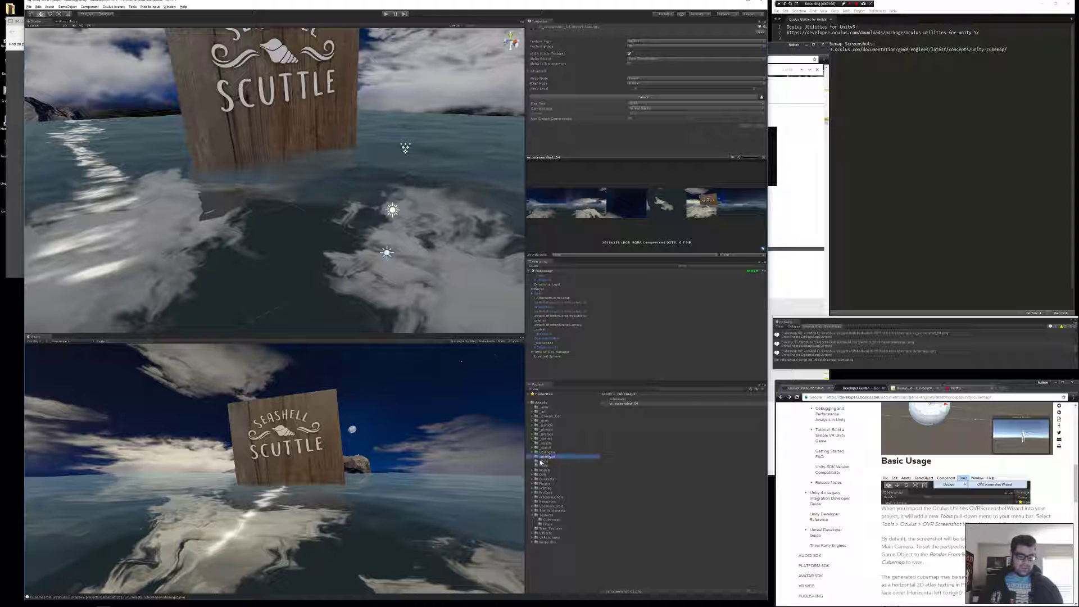
pyautogui.click(617, 400)
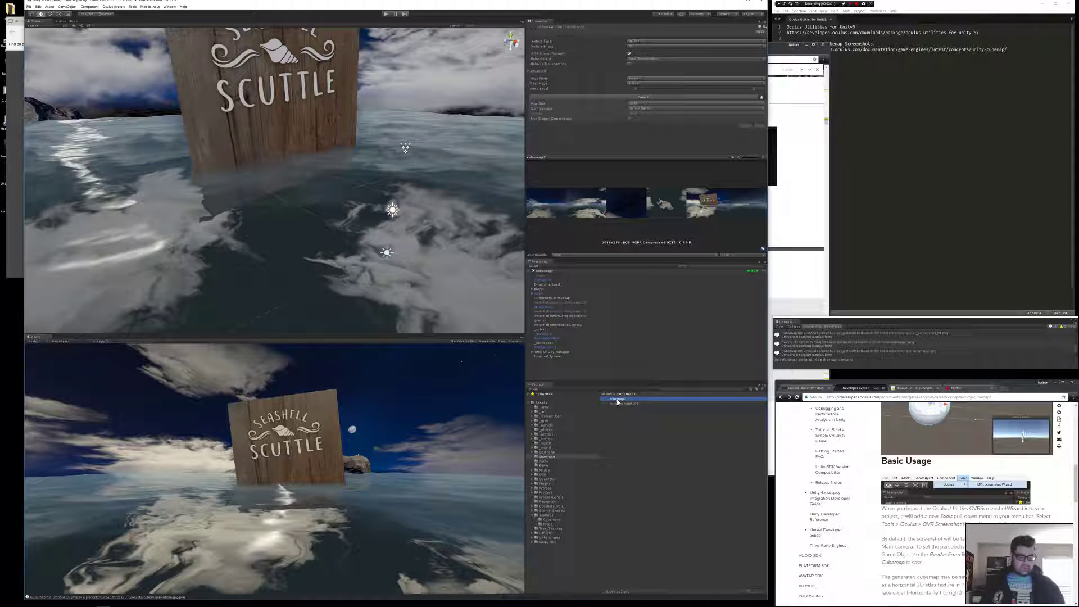
pyautogui.rightClick(617, 400)
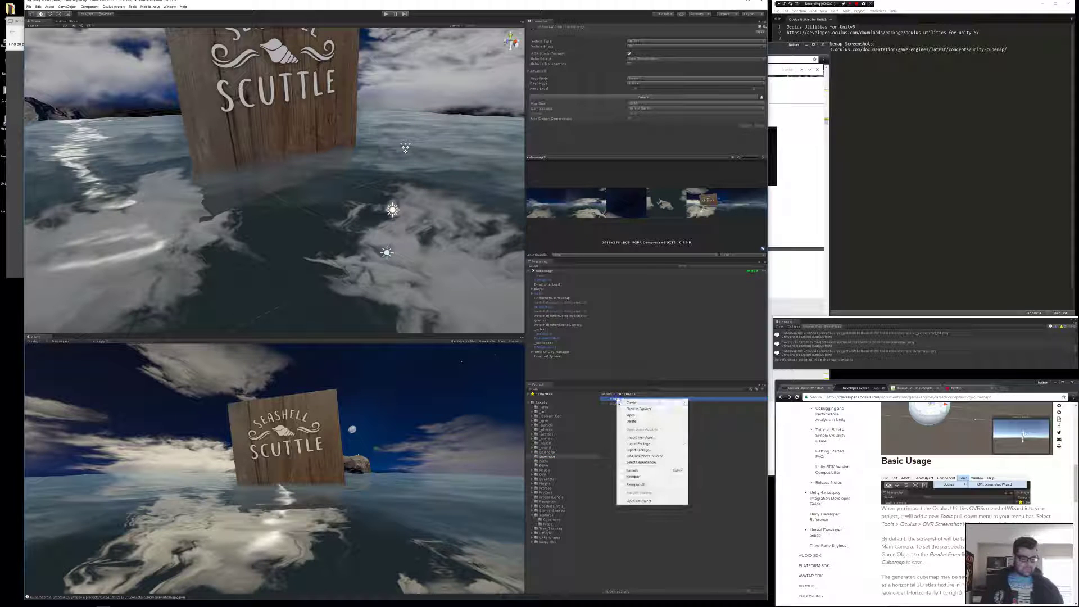
pyautogui.click(646, 409)
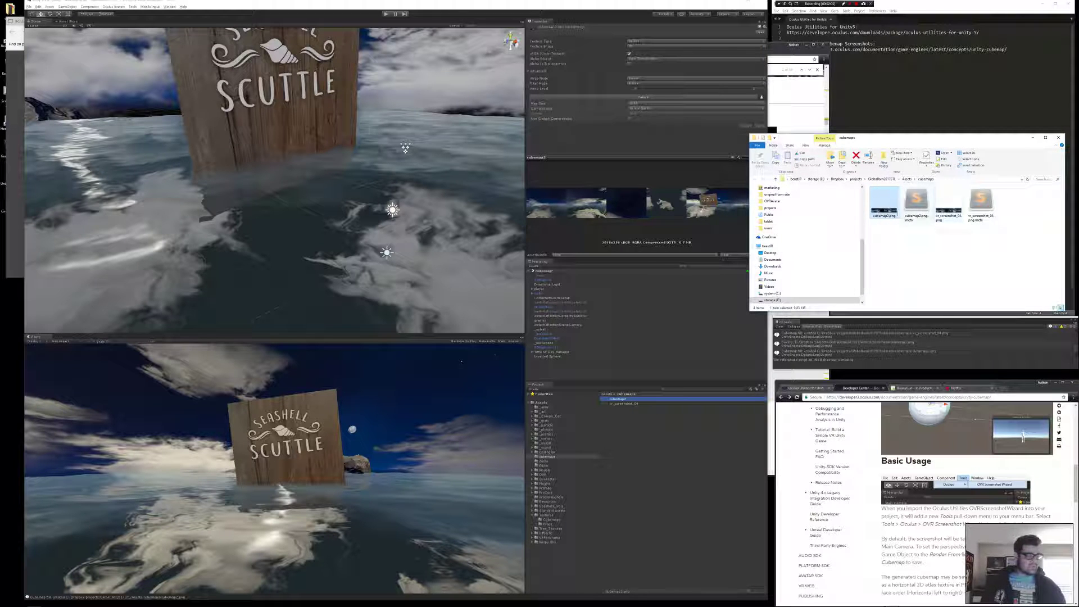
# - Check the Dimensions of cubemap2.png in its Properties Details tab: 12288 x 2048
pyautogui.rightClick(894, 217)
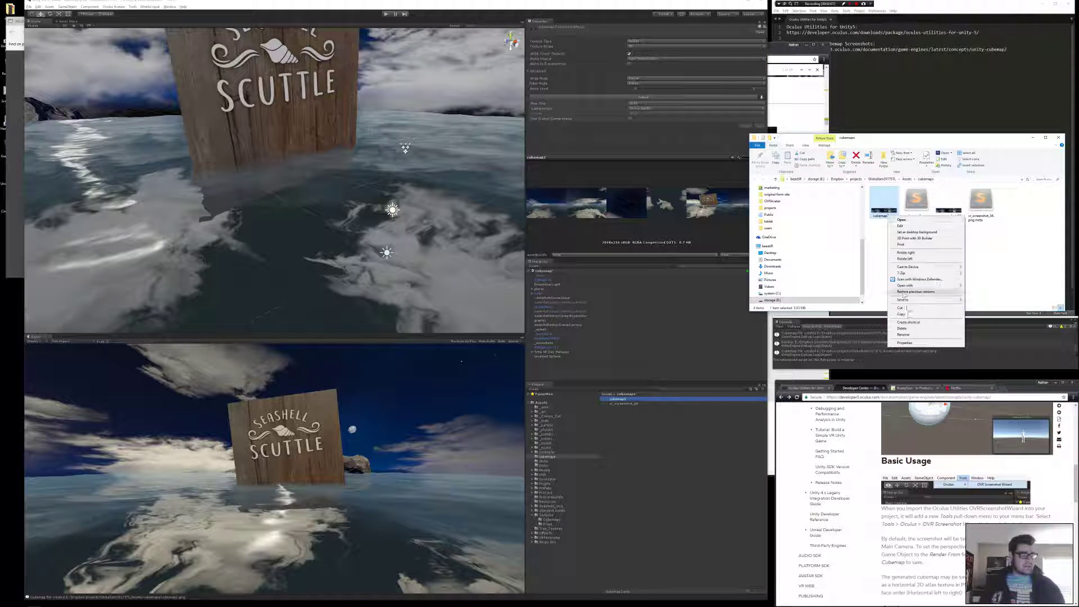
pyautogui.click(905, 342)
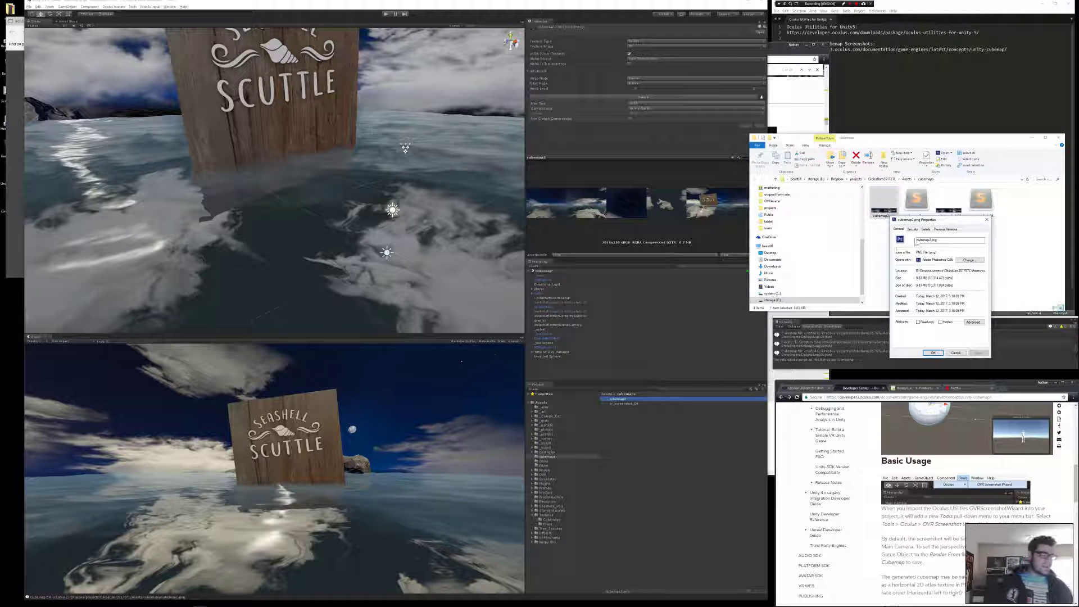
pyautogui.click(926, 229)
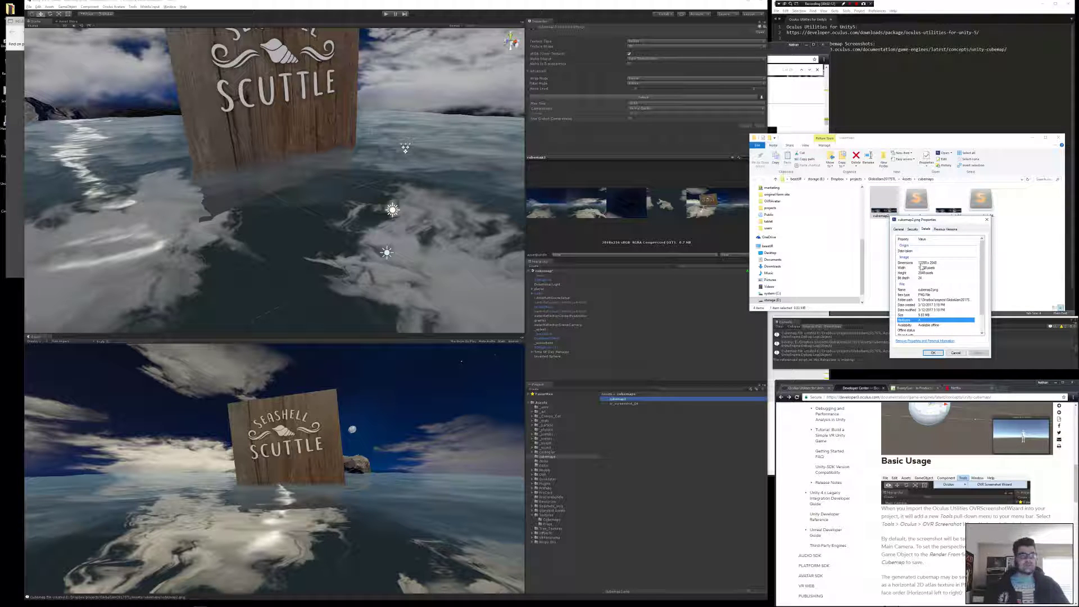
pyautogui.click(927, 263)
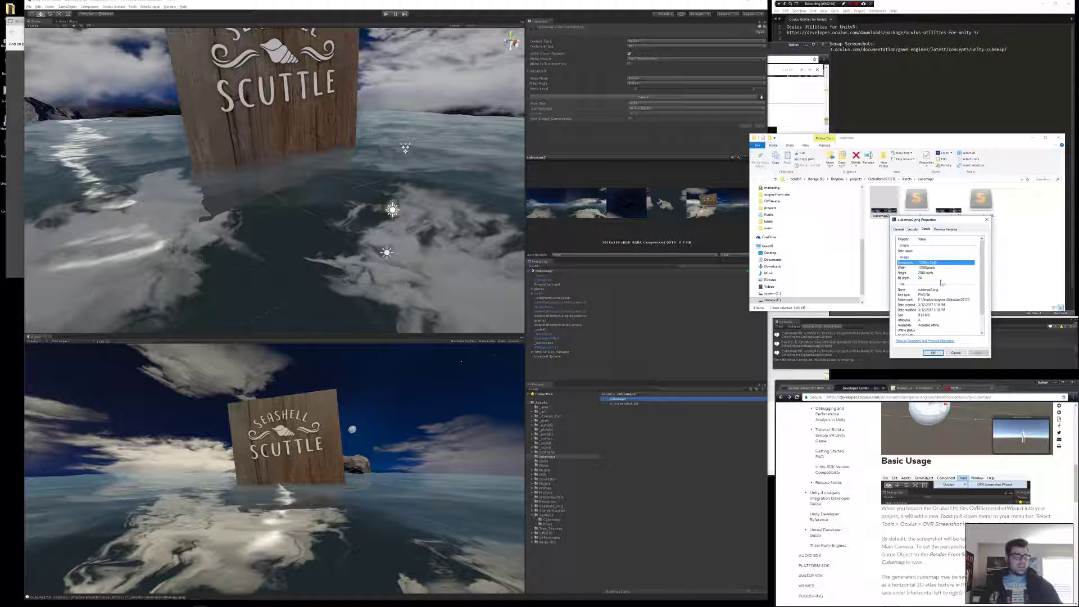
# - Compare against the guidelines PDF, close Properties, and return to the cubemap forum thread
pyautogui.click(798, 118)
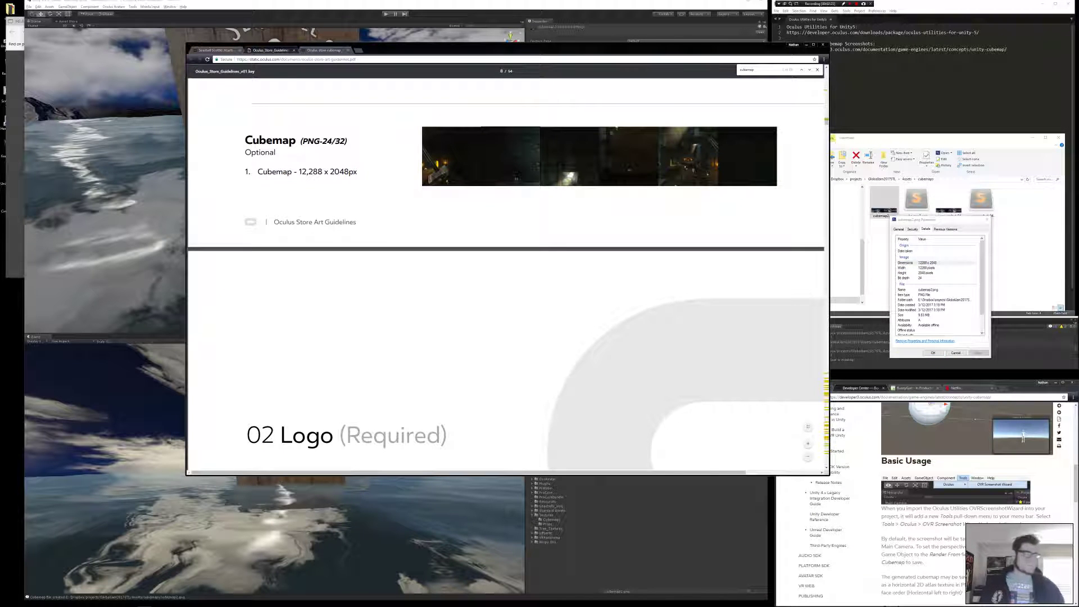
pyautogui.click(986, 220)
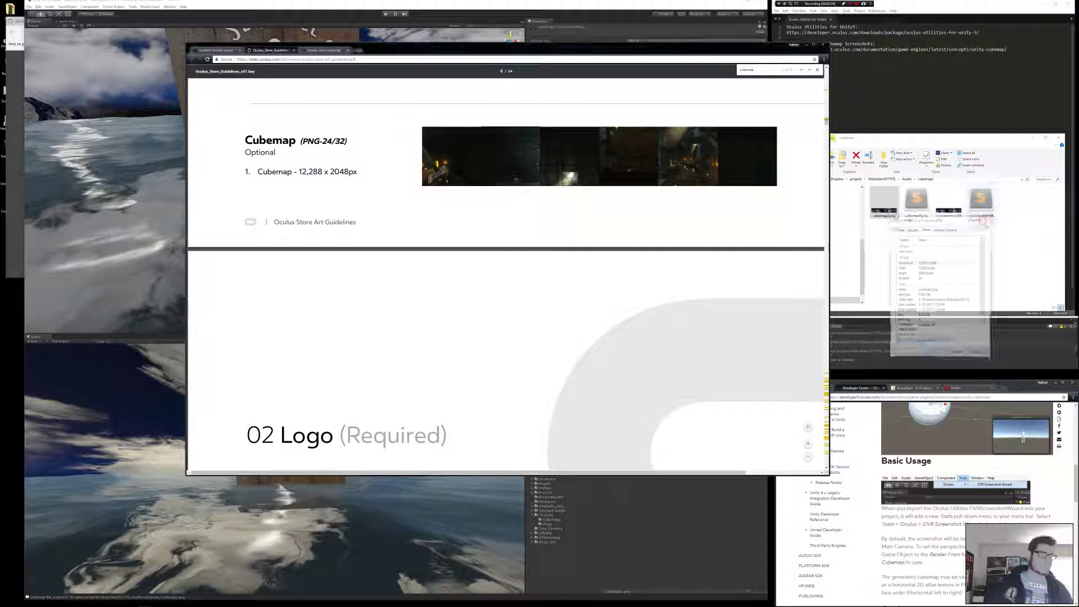
pyautogui.click(329, 50)
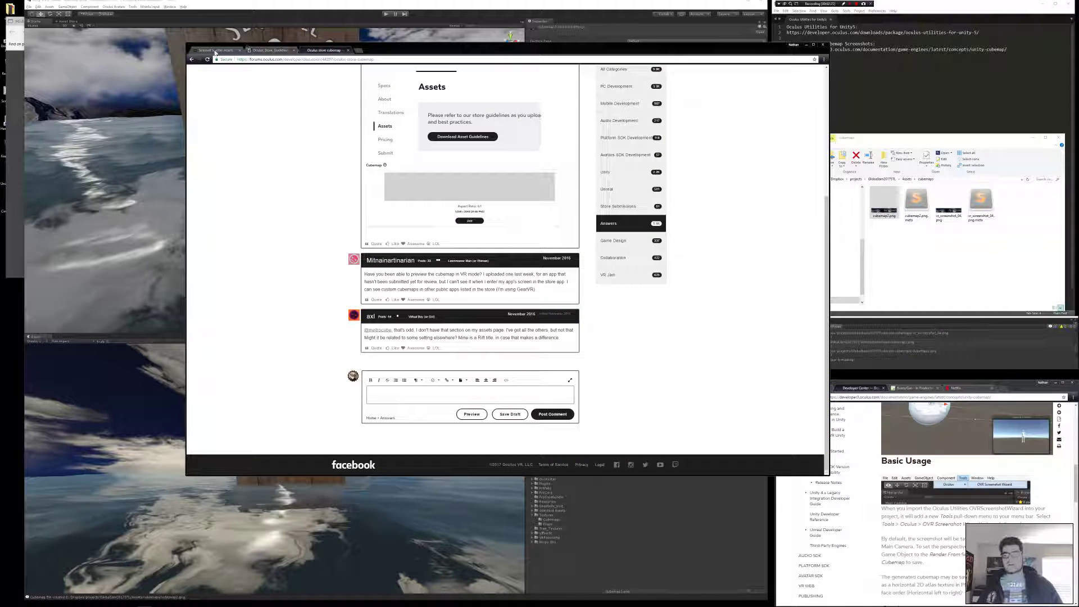
# - Open the Seashell Scuttle Assets page and scroll down to its Screenshots and Video sections
pyautogui.click(216, 52)
pyautogui.scroll(10, 332, 203)
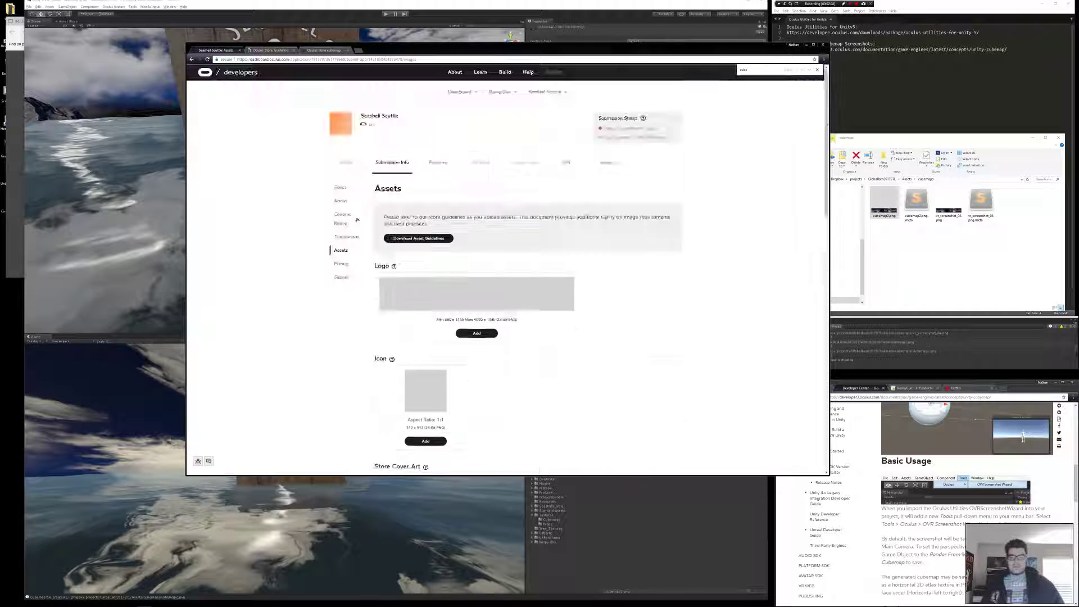
pyautogui.scroll(-1, 351, 265)
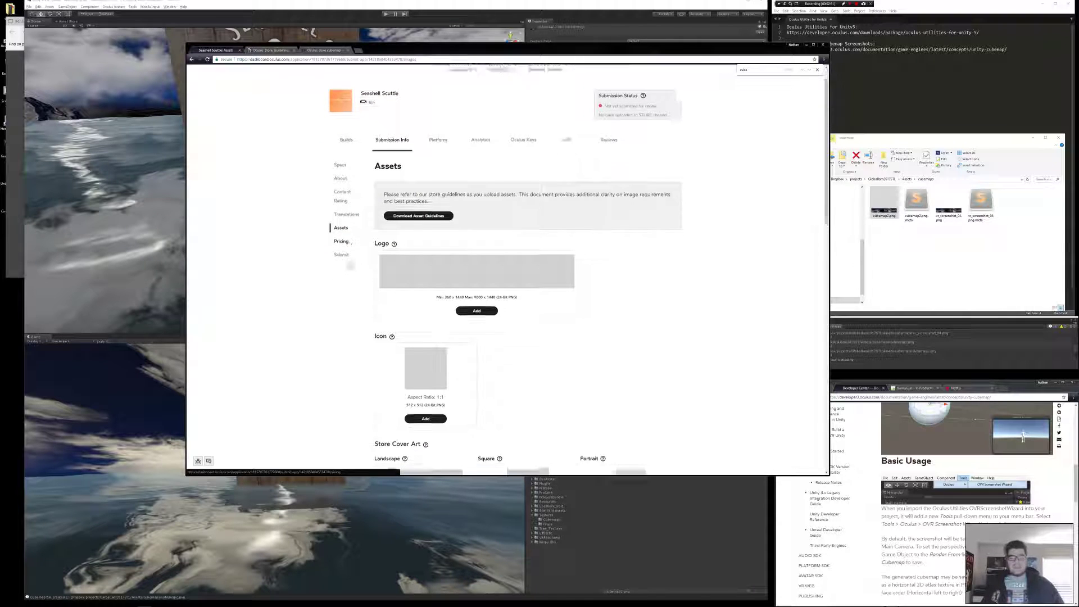
pyautogui.scroll(-5, 350, 269)
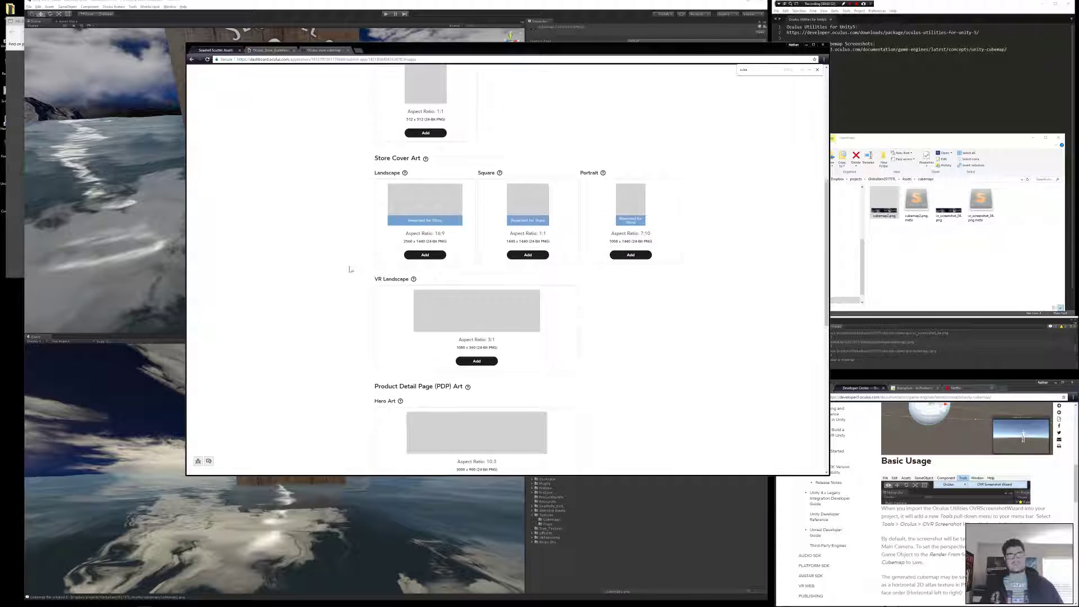
pyautogui.scroll(-7, 350, 270)
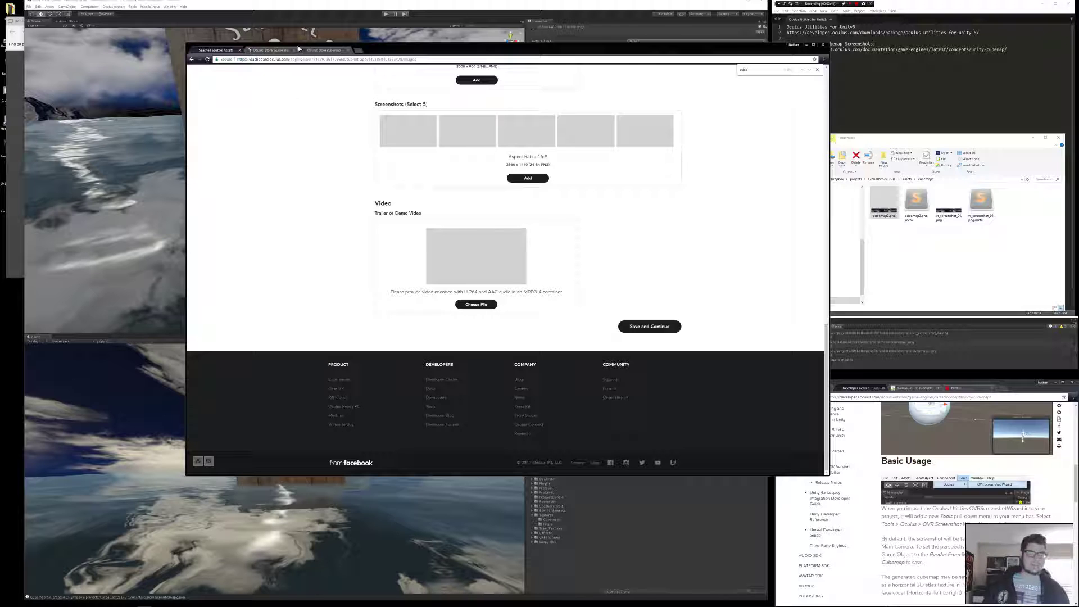
# - Reread the forum reply about the missing cubemap upload, then return to the guidelines PDF
pyautogui.click(320, 50)
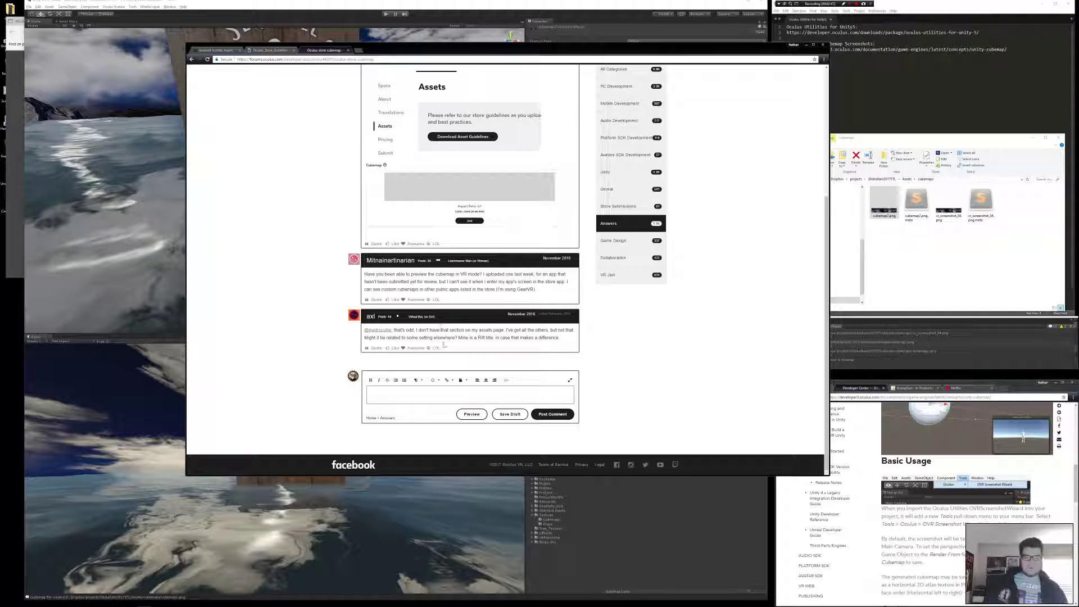
pyautogui.moveTo(365, 330); pyautogui.dragTo(505, 337)
pyautogui.click(540, 336)
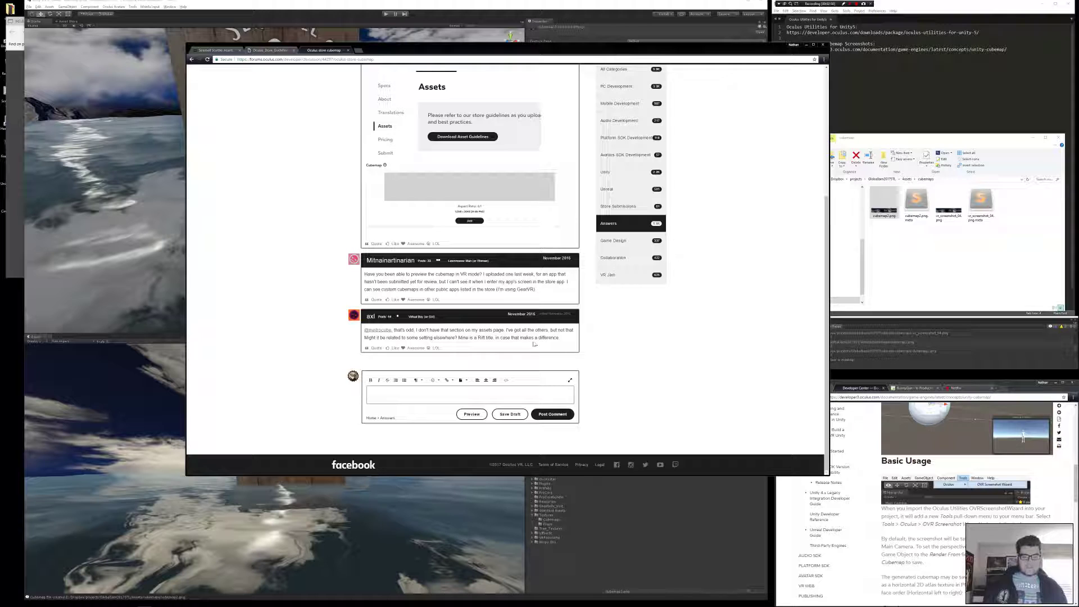
pyautogui.moveTo(535, 337); pyautogui.dragTo(568, 341)
pyautogui.click(568, 342)
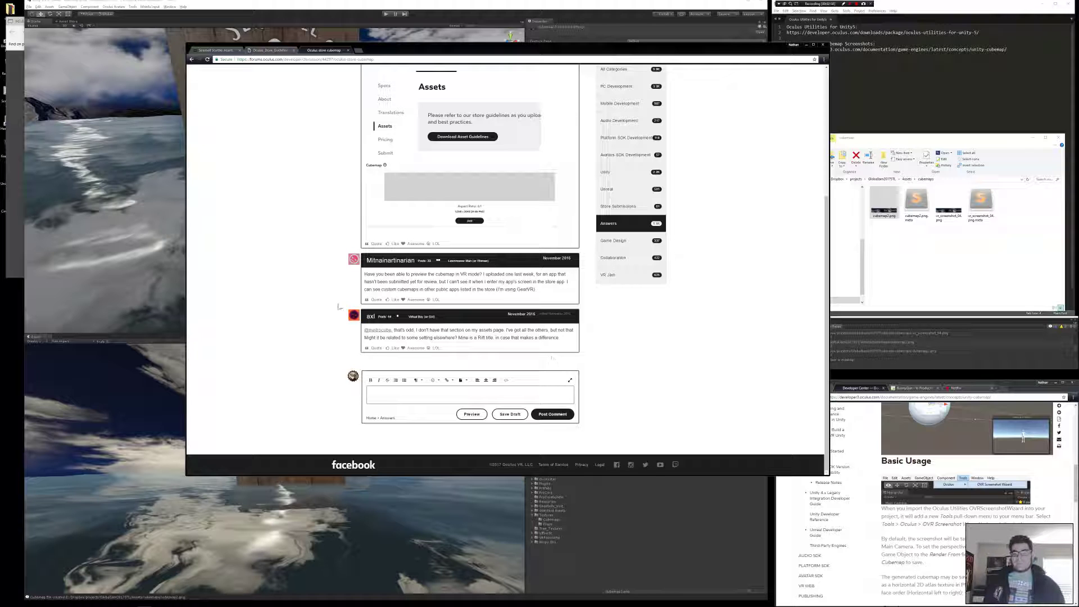
pyautogui.click(281, 52)
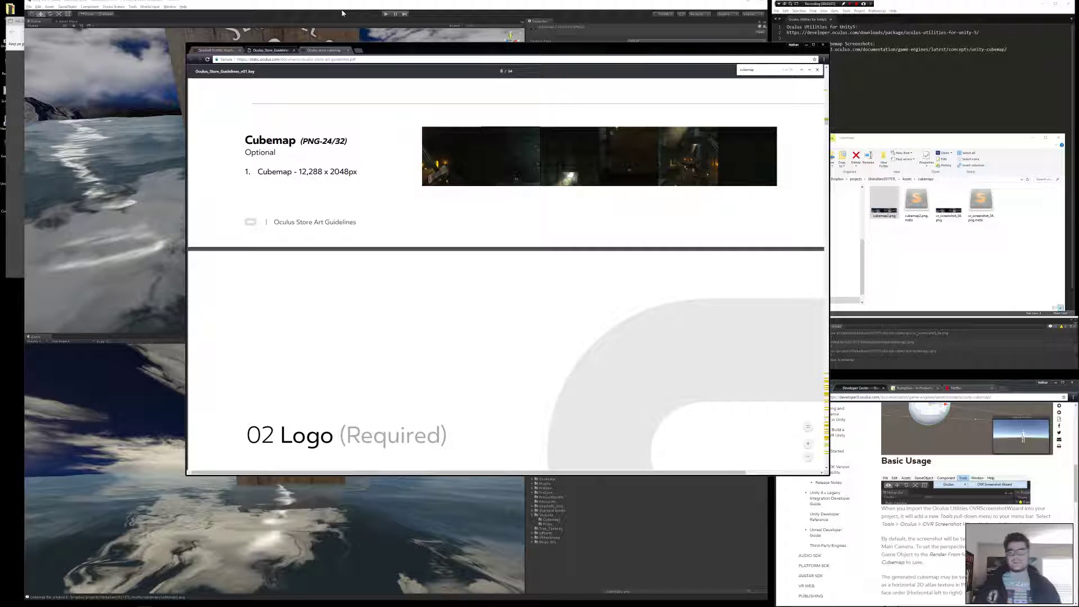
# - Bring the Unity editor showing the Seashell Scuttle scene back to the front
pyautogui.click(327, 24)
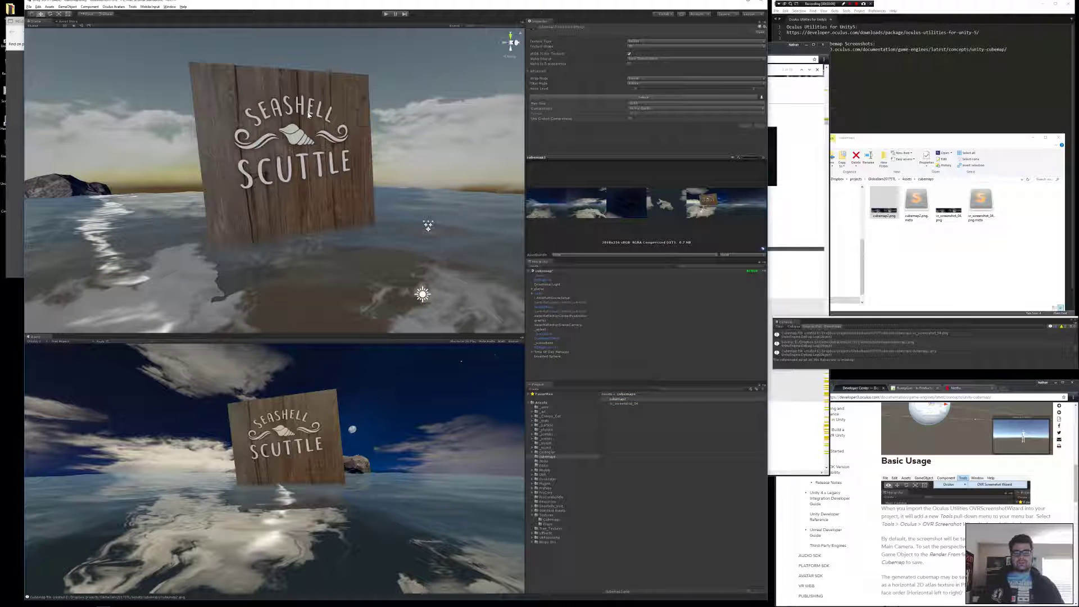